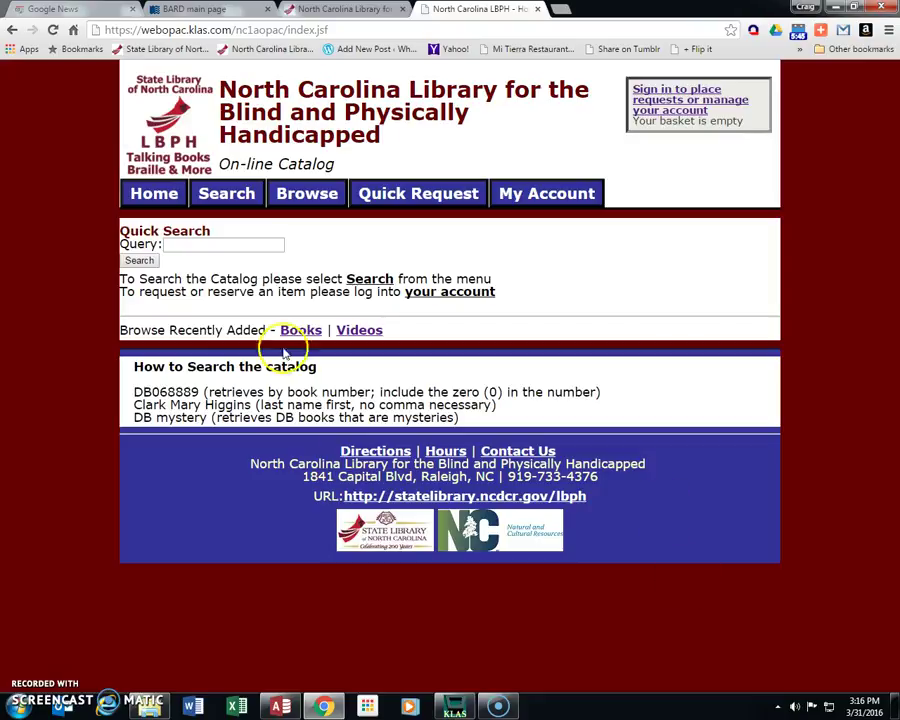
# Step: Run a quick catalog search for 'movie disc', bringing up 436 results
pyautogui.click(213, 245)
pyautogui.write('movie di')
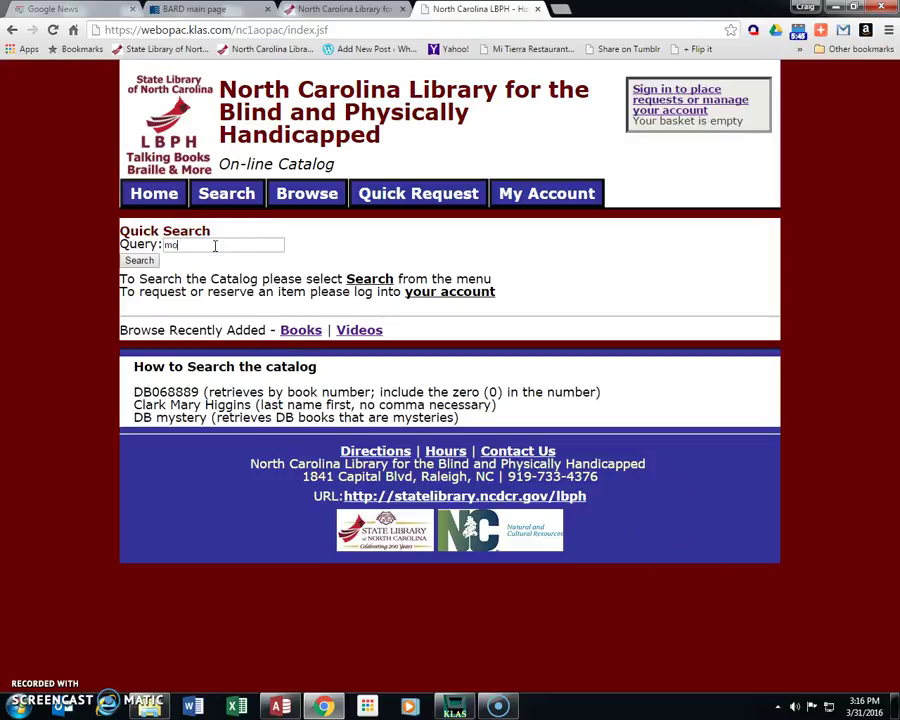
pyautogui.write('sc')
pyautogui.press('Return')
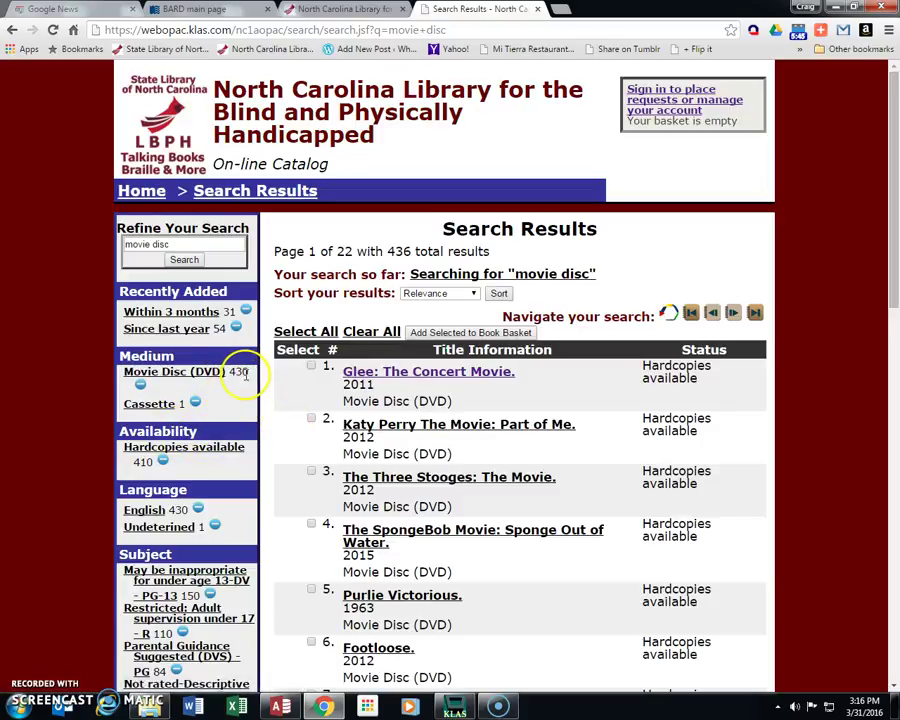
# Step: Exclude Cassette under the Medium facet, leaving 435 movie disc results
pyautogui.click(199, 371)
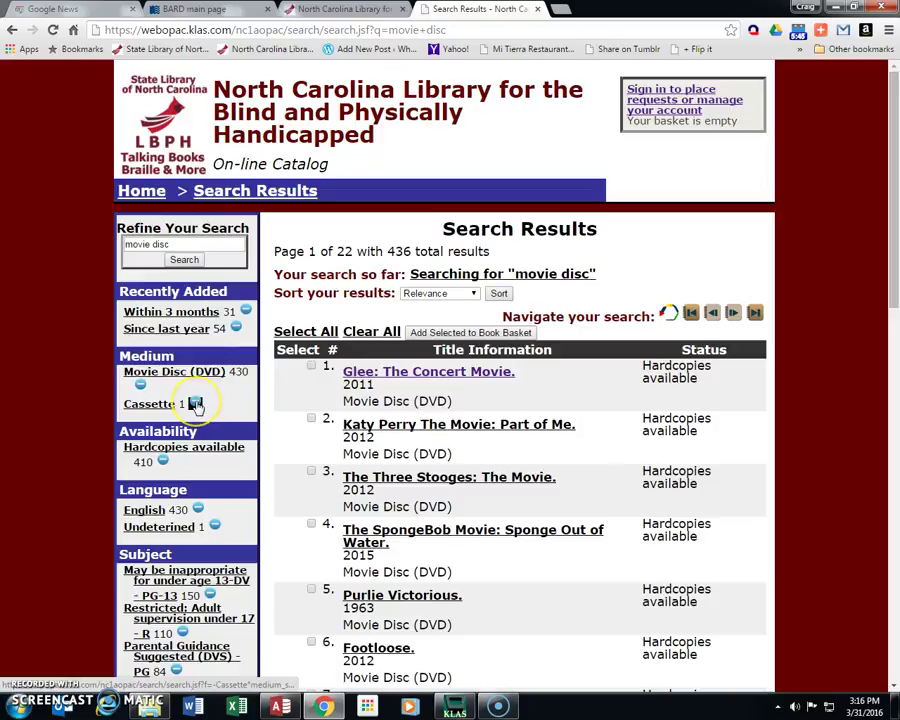
pyautogui.click(196, 405)
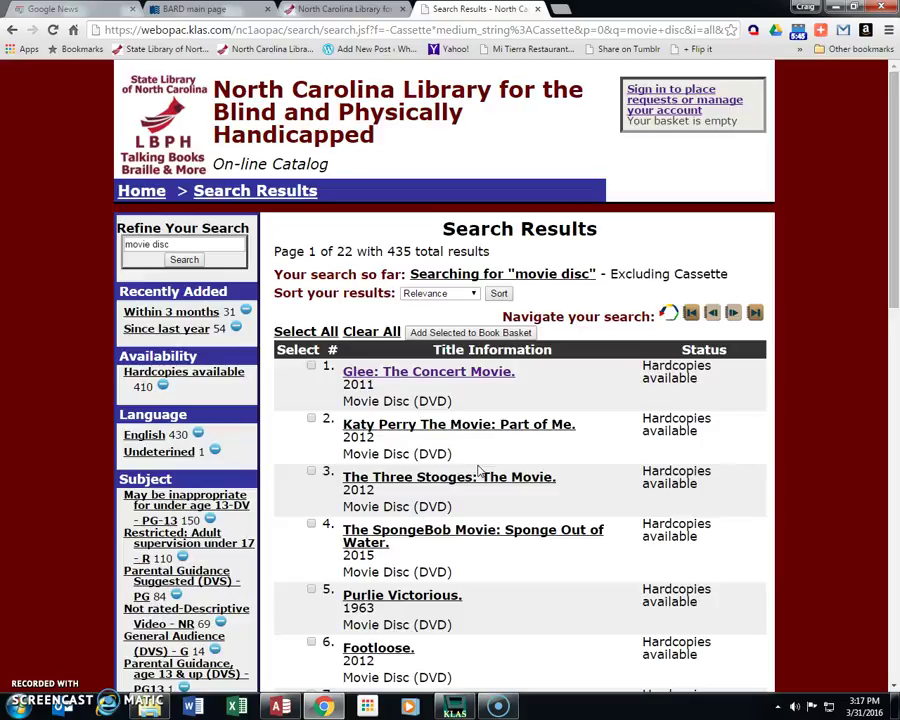
pyautogui.tripleClick(479, 470)
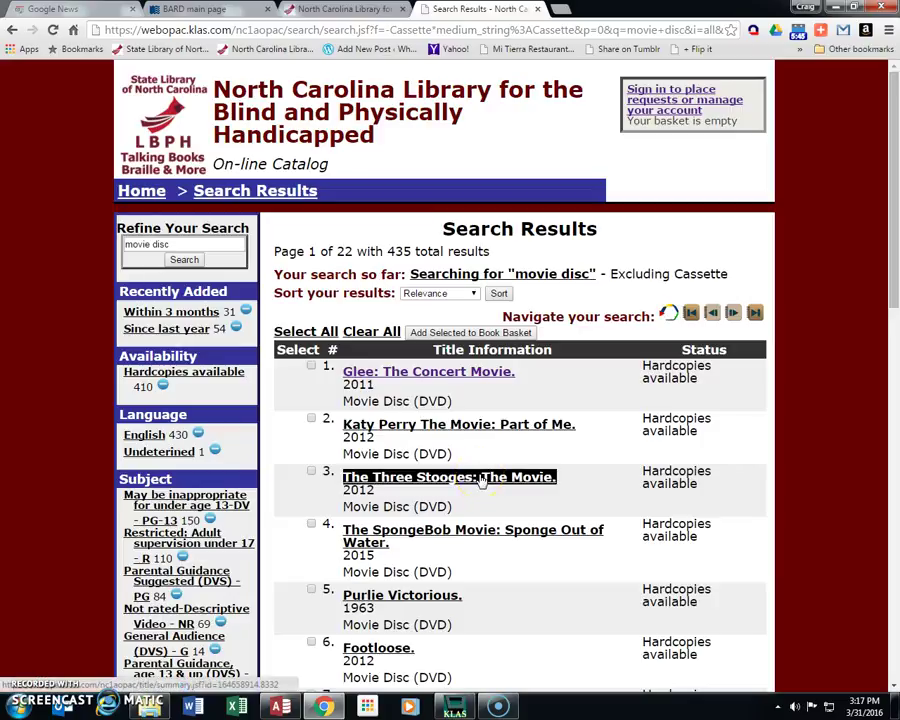
# Step: Expand the Recently Added facet and choose the within-3-months option
pyautogui.click(211, 308)
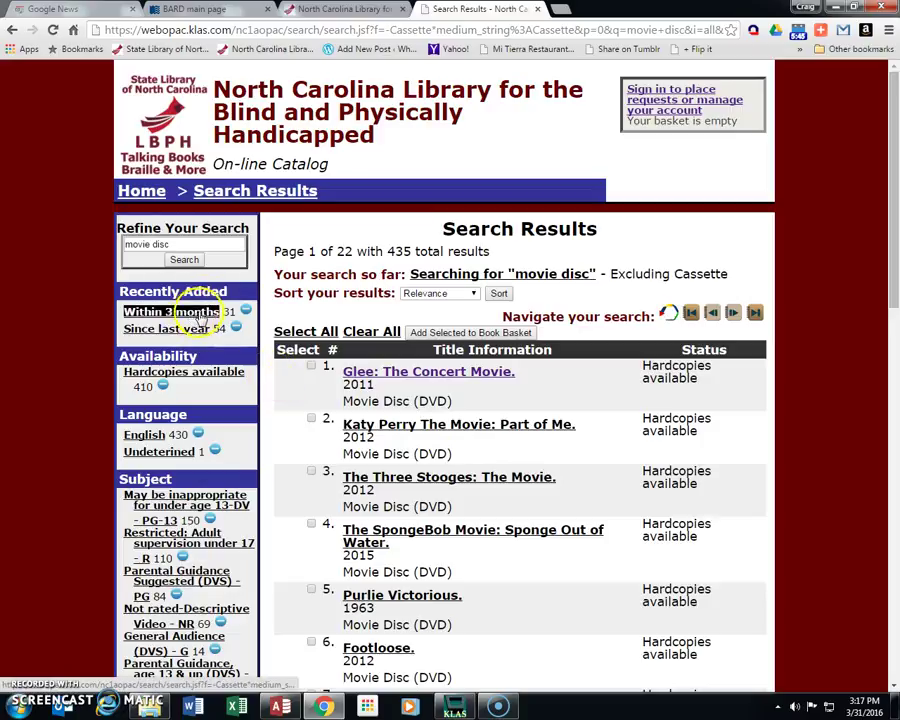
pyautogui.click(187, 338)
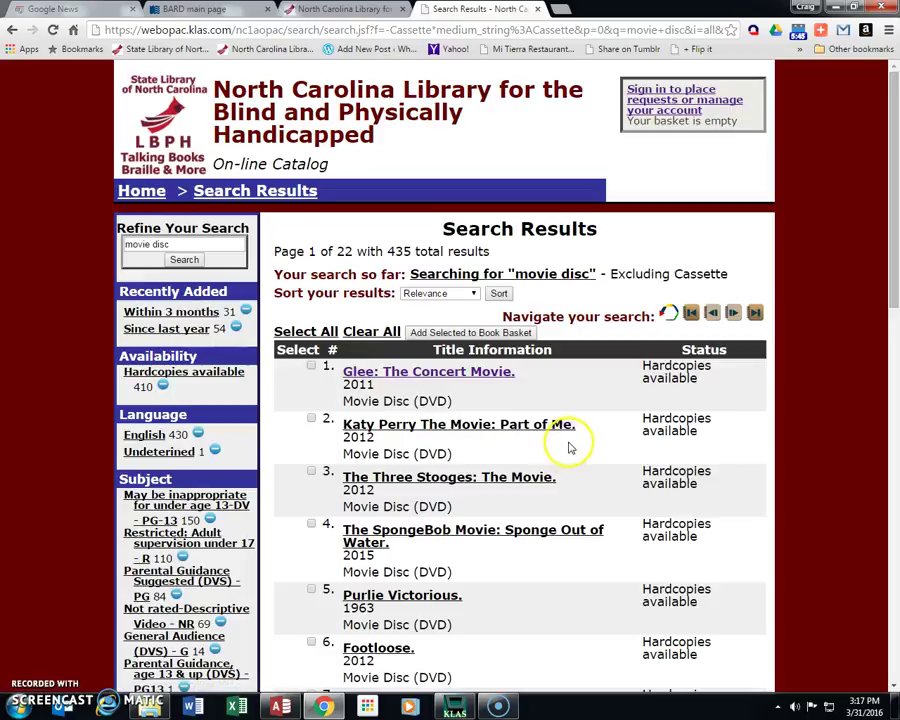
pyautogui.click(186, 312)
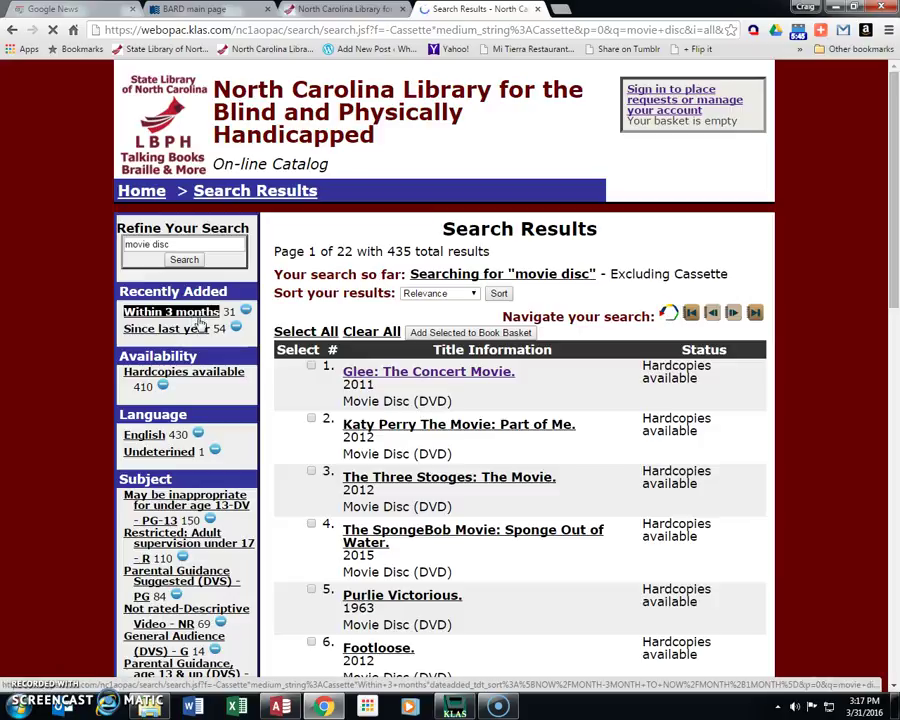
# Step: Limit to items added within 3 months and exclude the Restricted R subject, leaving 18 results
pyautogui.click(196, 318)
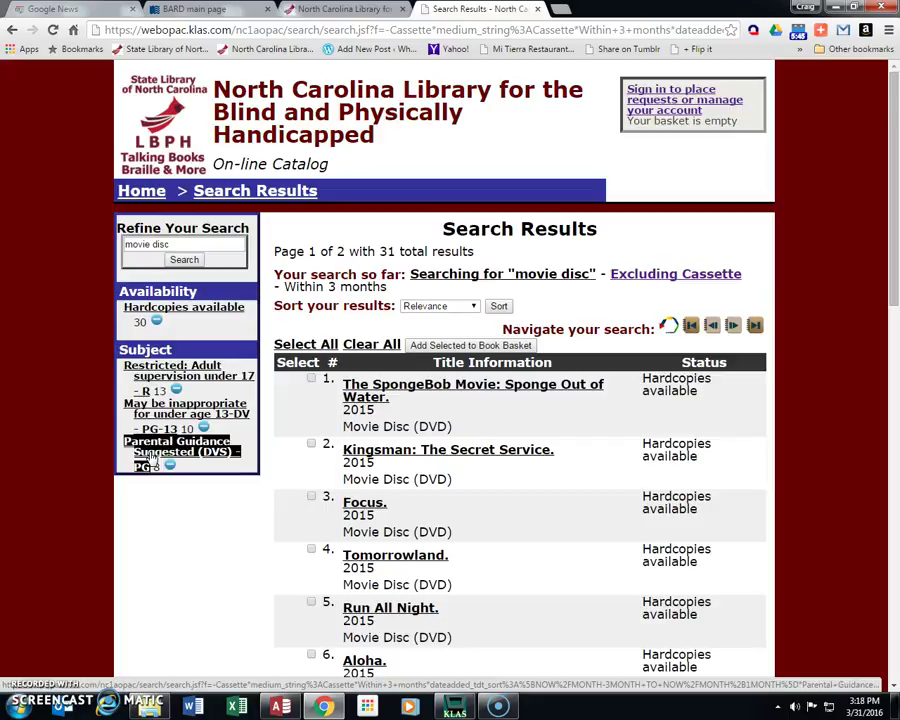
pyautogui.click(217, 422)
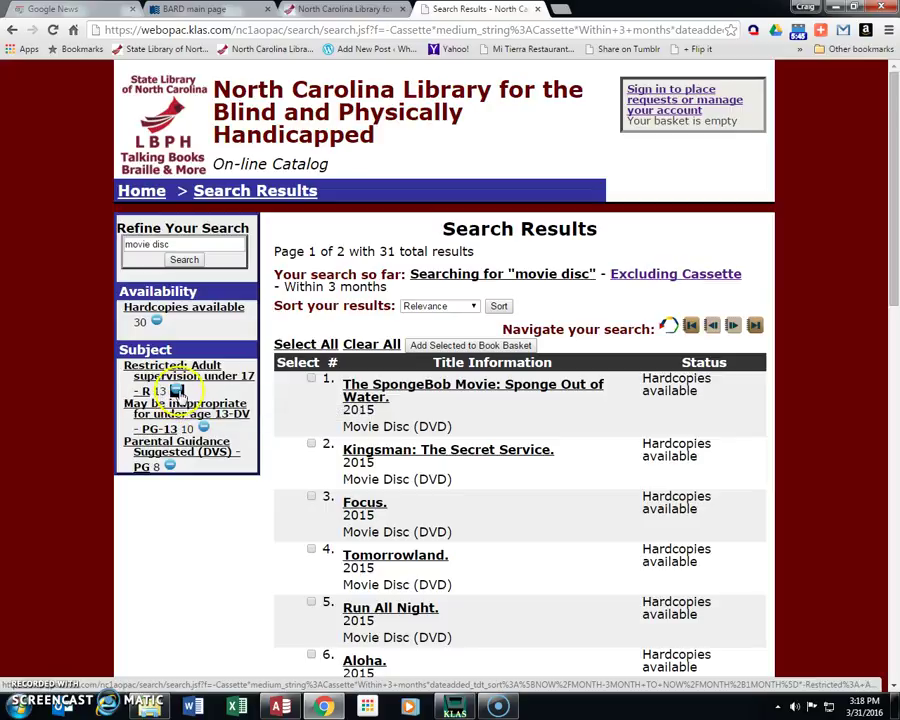
pyautogui.click(176, 390)
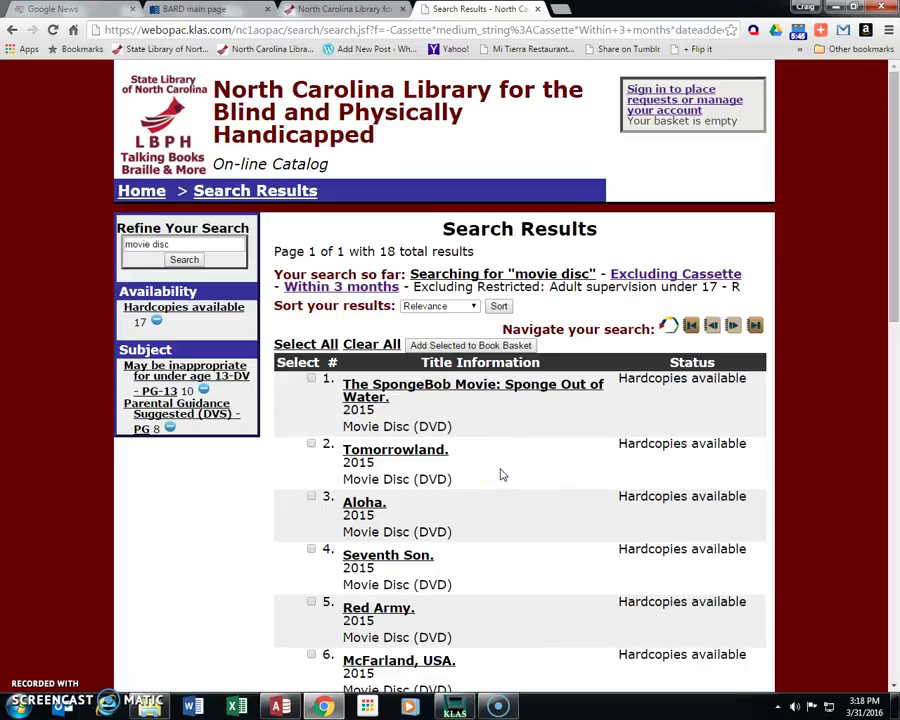
# Step: Open Tomorrowland's full record, choose Add This Item to Book Basket, then go to Sign in
pyautogui.click(446, 398)
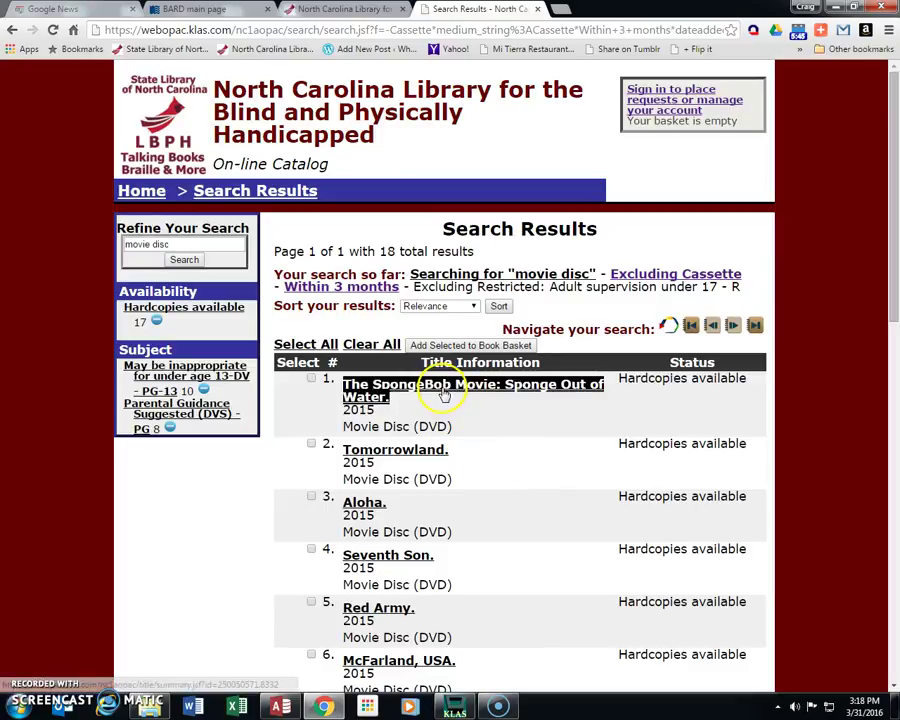
pyautogui.click(510, 526)
pyautogui.scroll(-1, 512, 528)
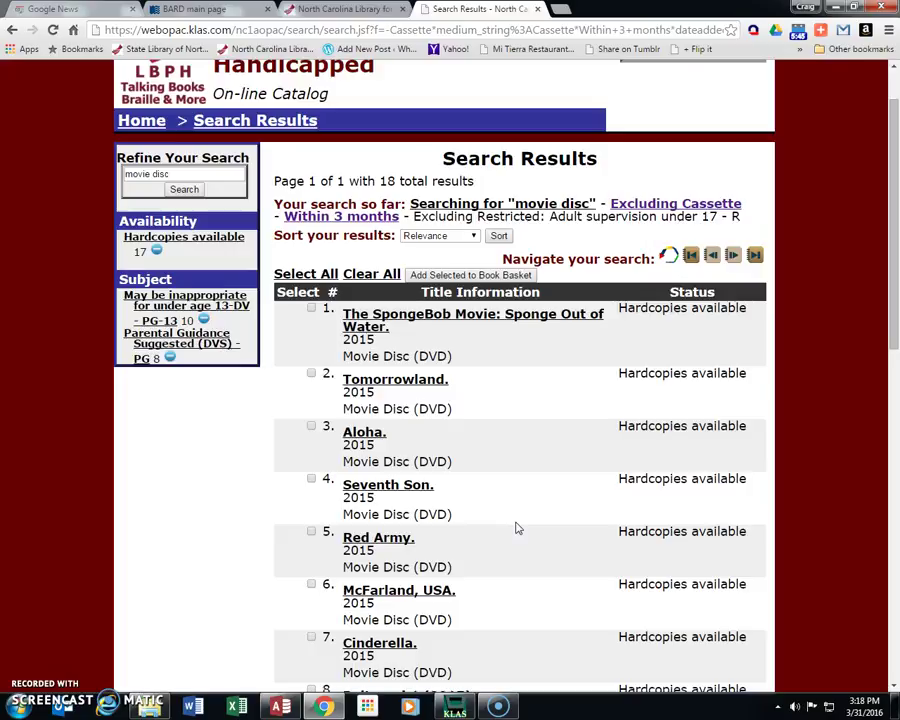
pyautogui.click(390, 384)
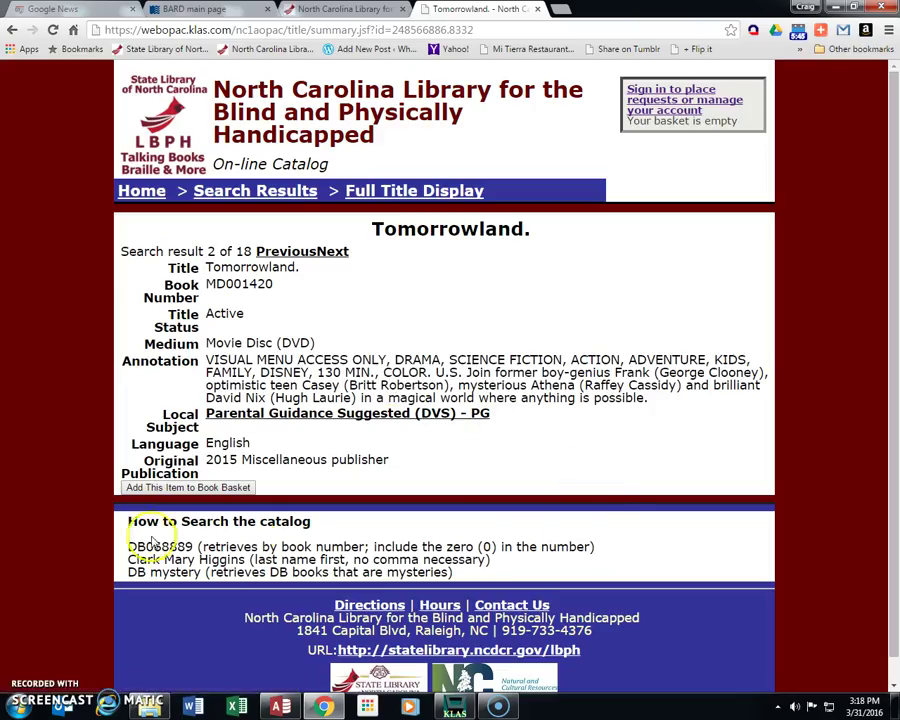
pyautogui.click(193, 488)
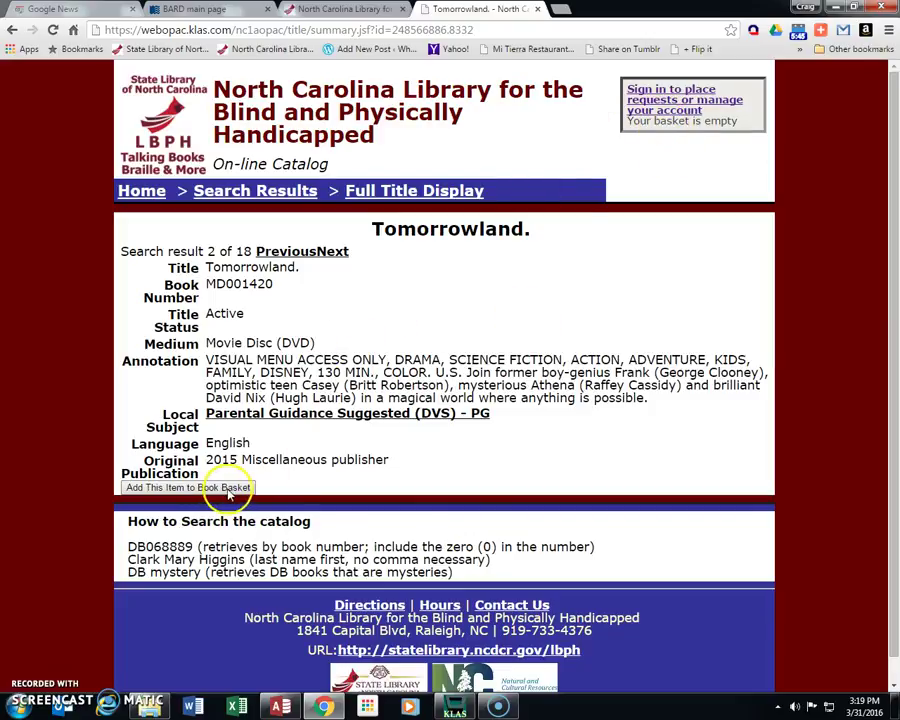
pyautogui.click(675, 95)
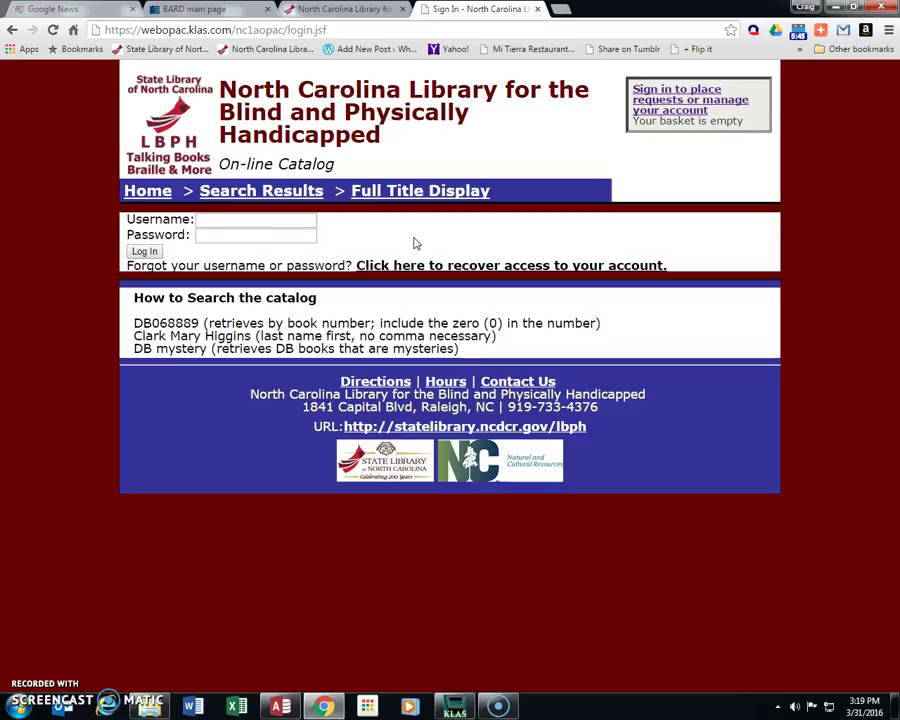
# Step: Reopen Tomorrowland from the 18 results, add it to the book basket, and return to the results
pyautogui.click(288, 196)
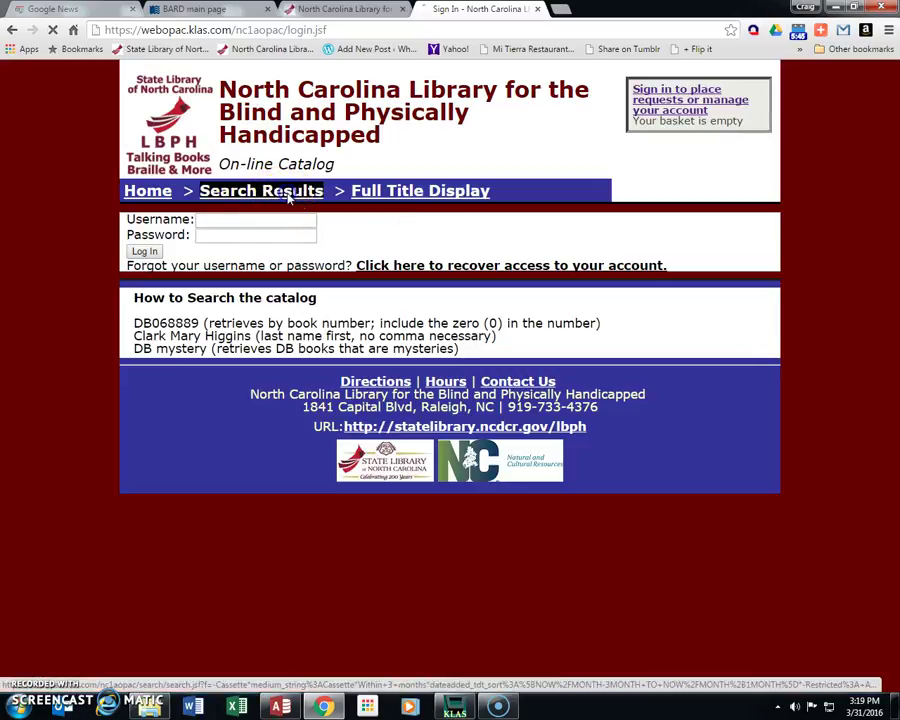
pyautogui.click(543, 481)
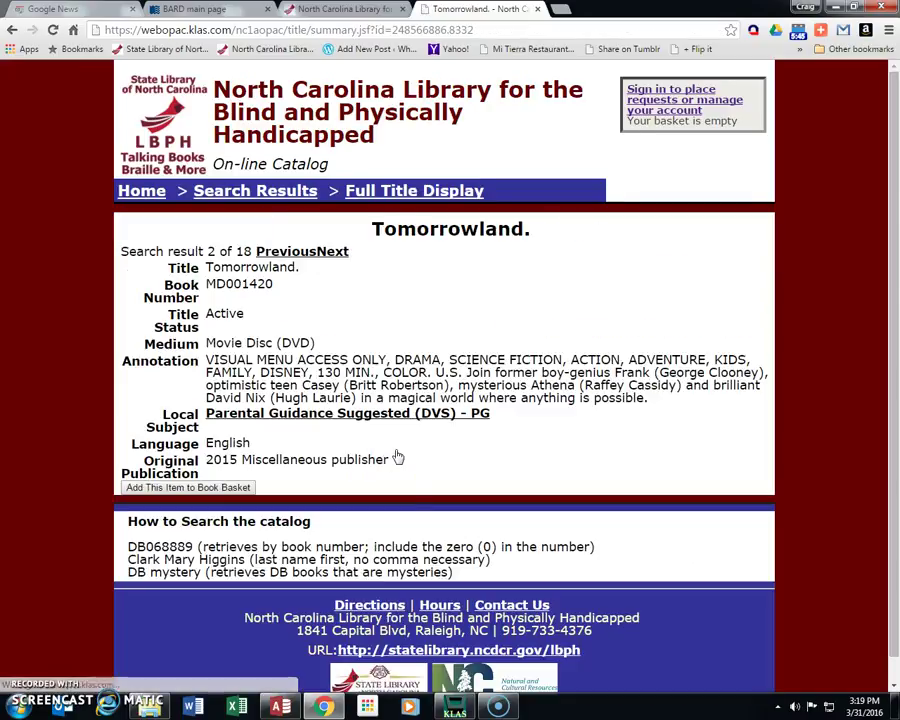
pyautogui.click(230, 516)
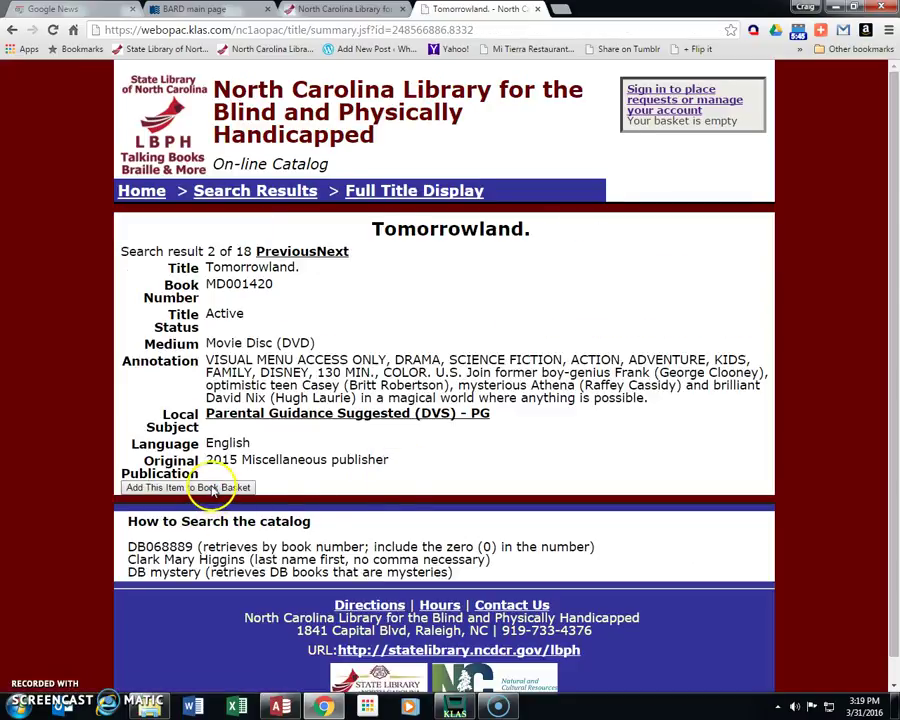
pyautogui.click(212, 488)
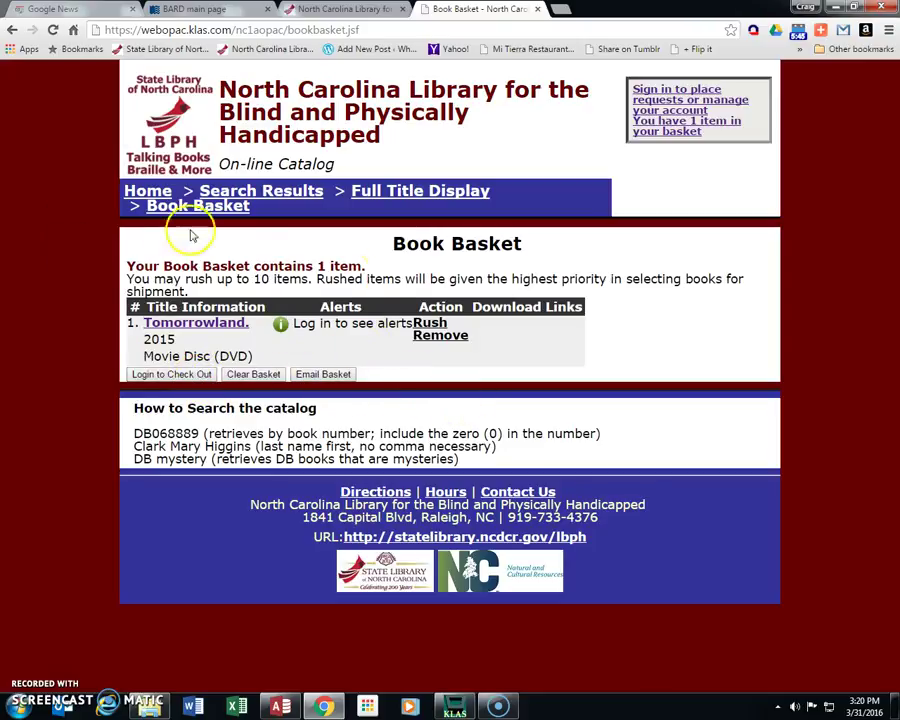
pyautogui.click(260, 200)
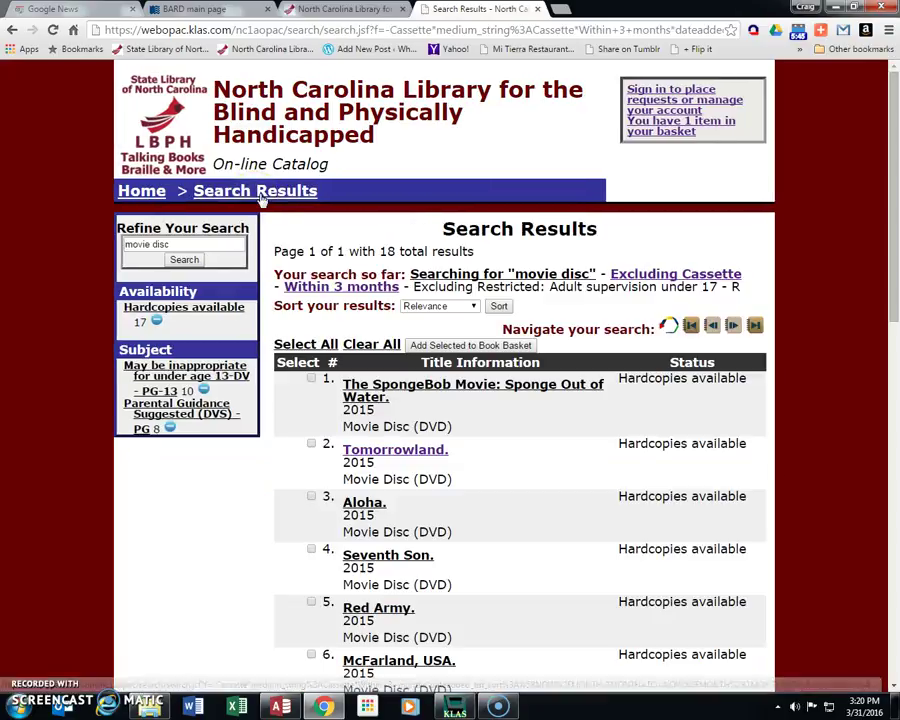
pyautogui.click(311, 444)
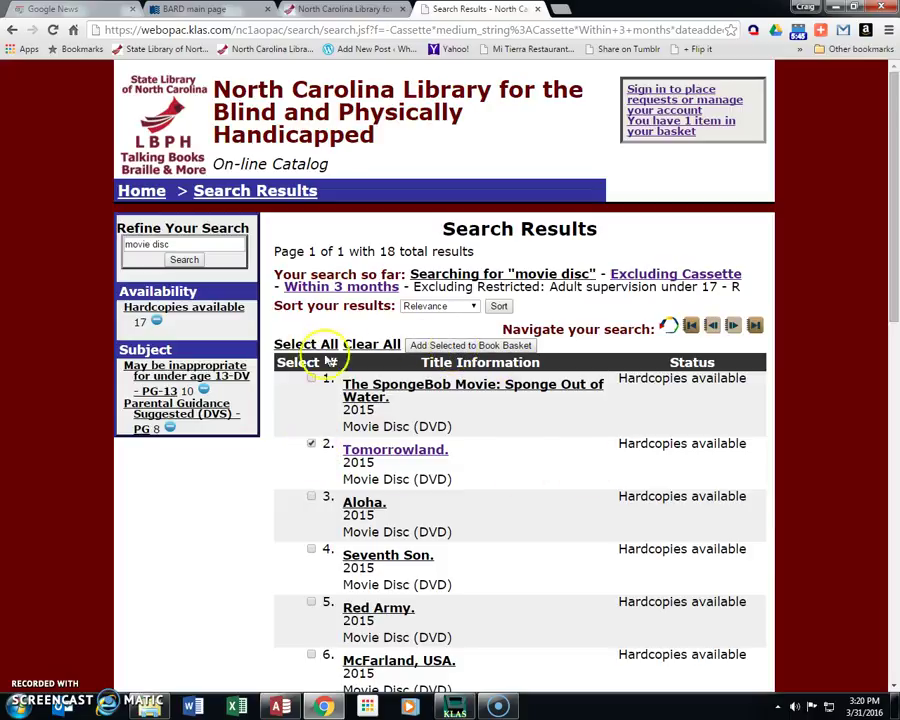
pyautogui.click(455, 346)
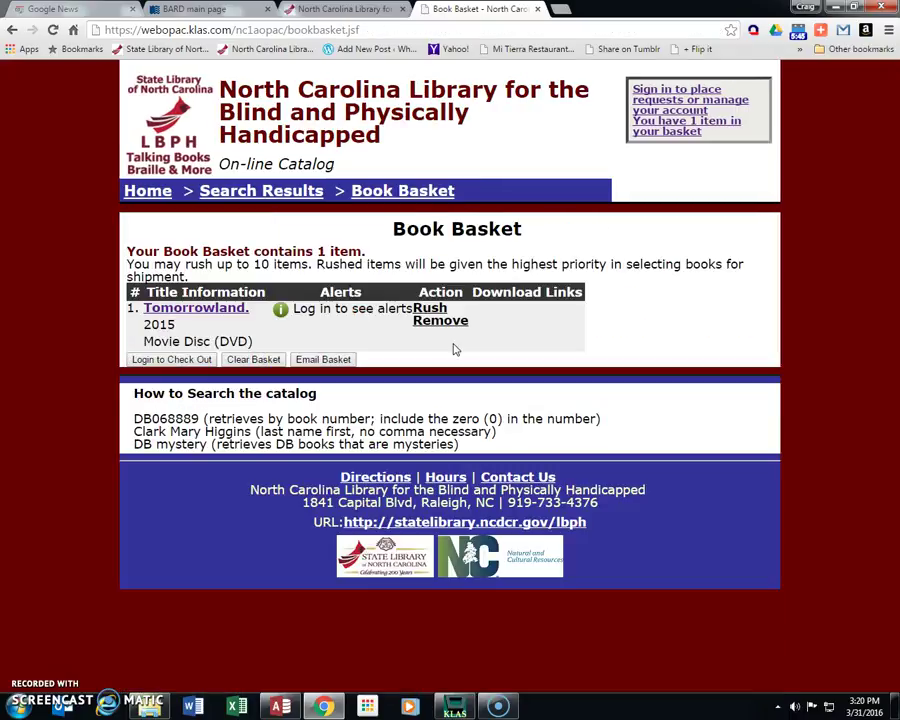
pyautogui.click(468, 359)
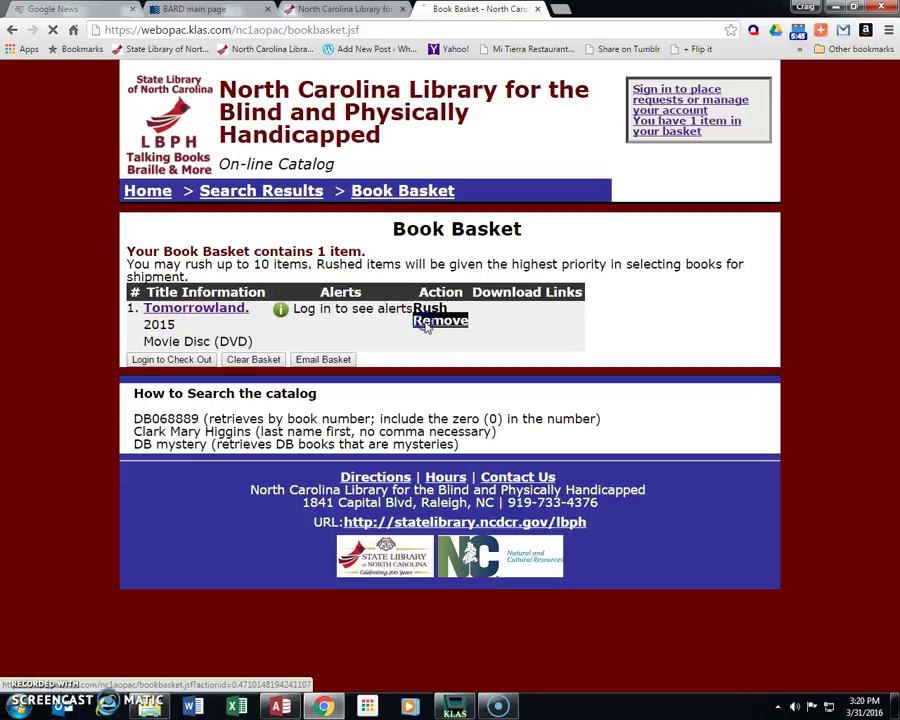
# Step: Remove Tomorrowland to empty the book basket, then return to the 18 filtered results
pyautogui.click(436, 324)
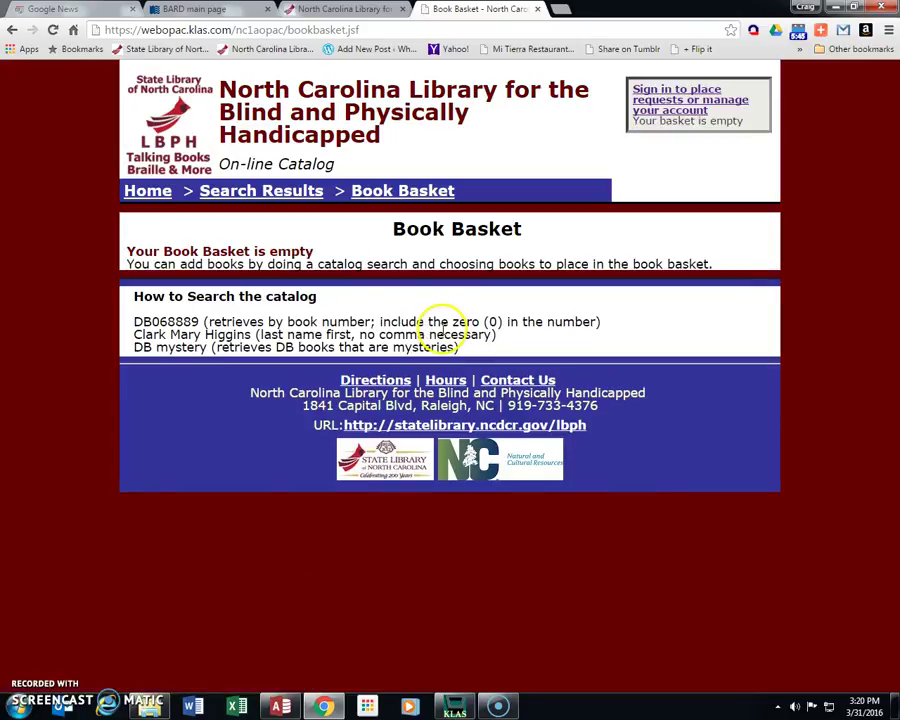
pyautogui.click(252, 197)
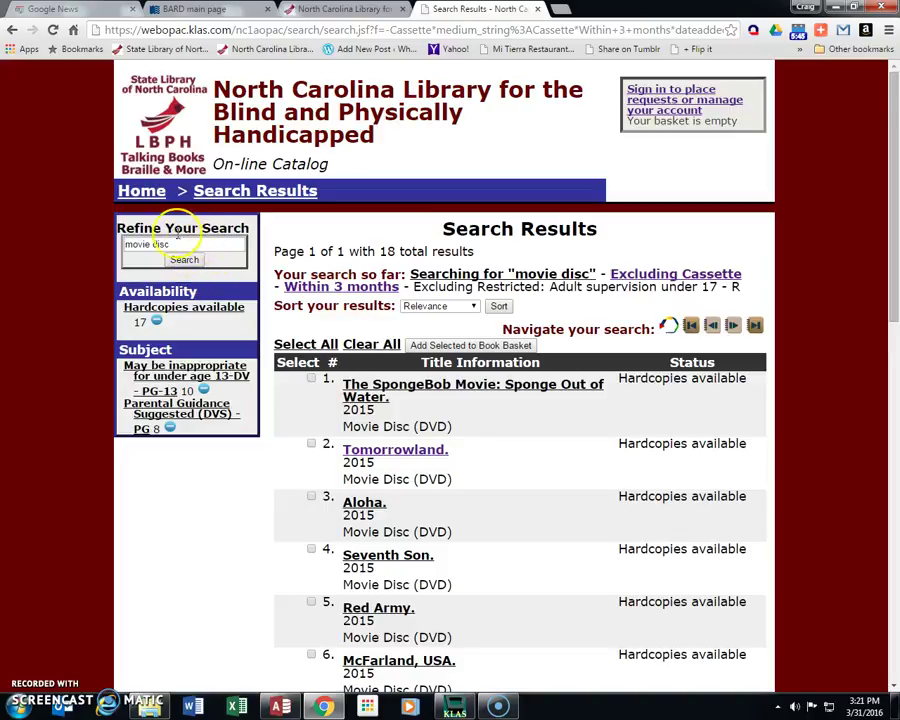
pyautogui.moveTo(191, 242); pyautogui.dragTo(96, 245)
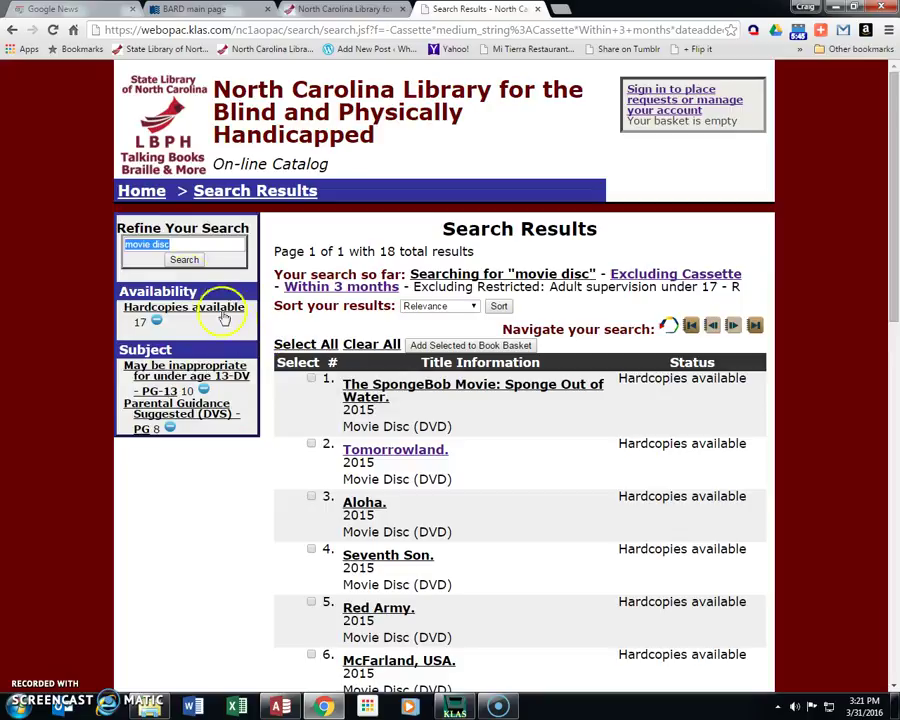